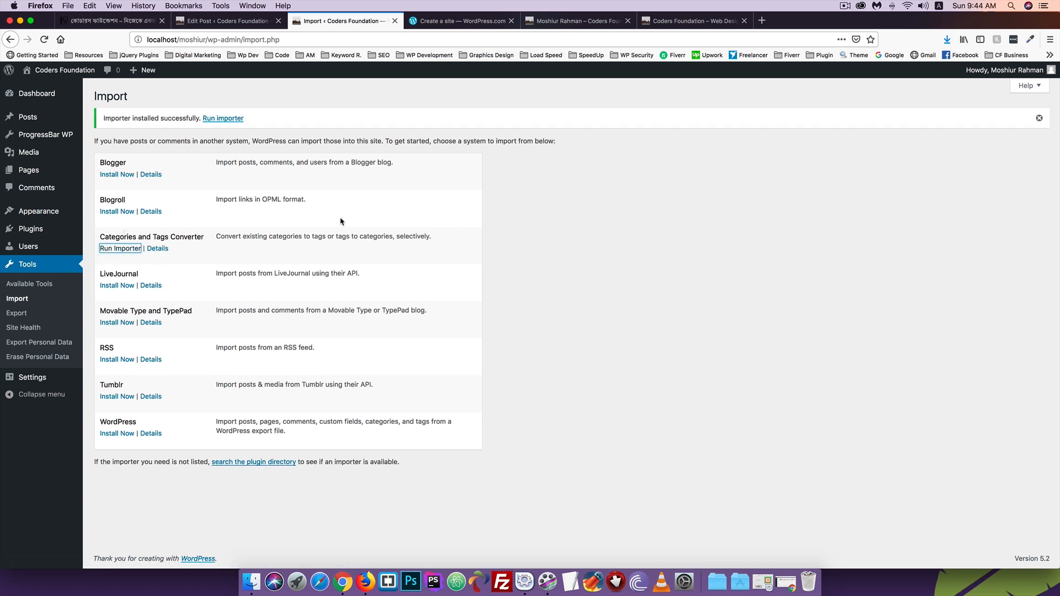
# Run the Categories and Tags Converter and convert all listed categories to tags
pyautogui.click(120, 249)
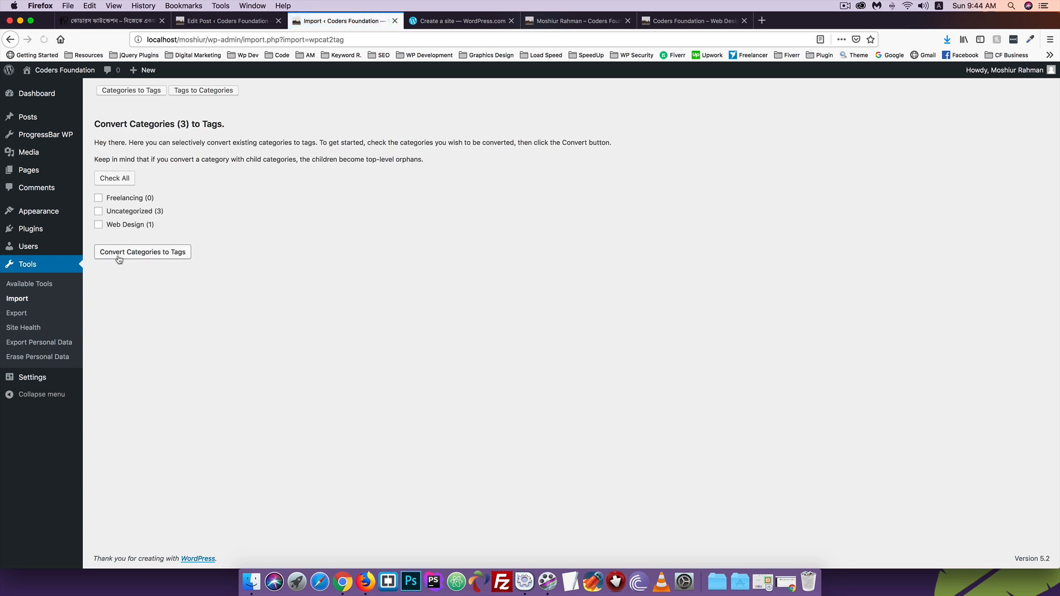
pyautogui.click(116, 178)
pyautogui.click(141, 254)
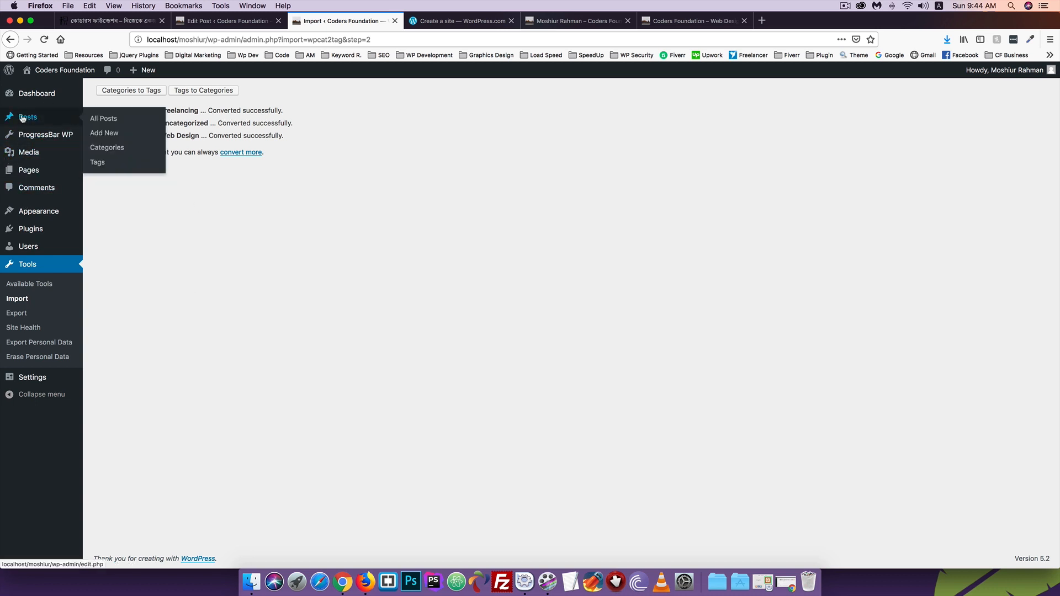
# Open the Tags page in a new browser tab to check the converted categories, and return to the converter
pyautogui.rightClick(98, 160)
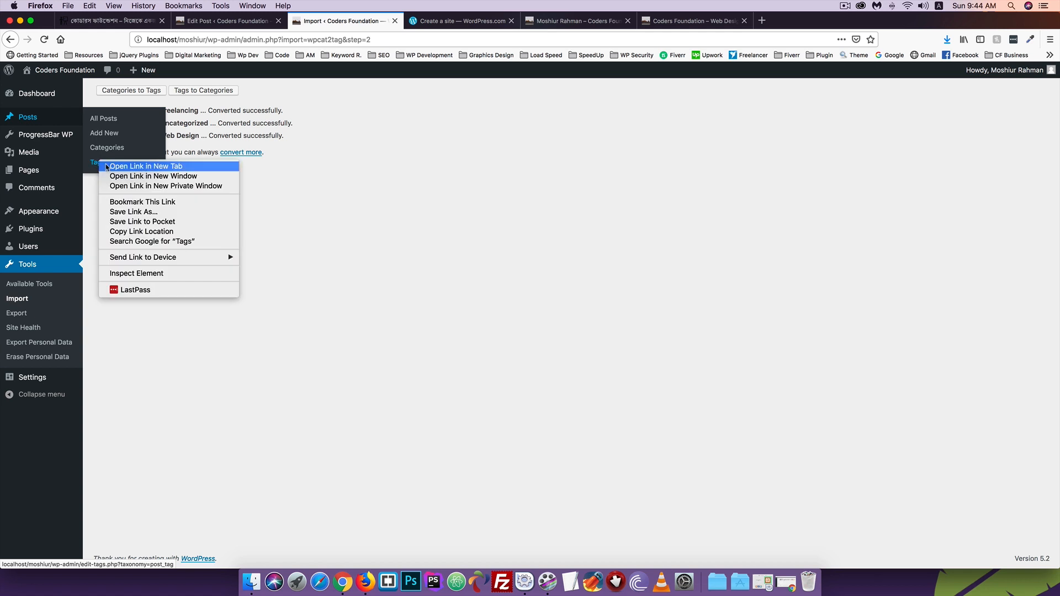
pyautogui.click(127, 166)
pyautogui.click(420, 21)
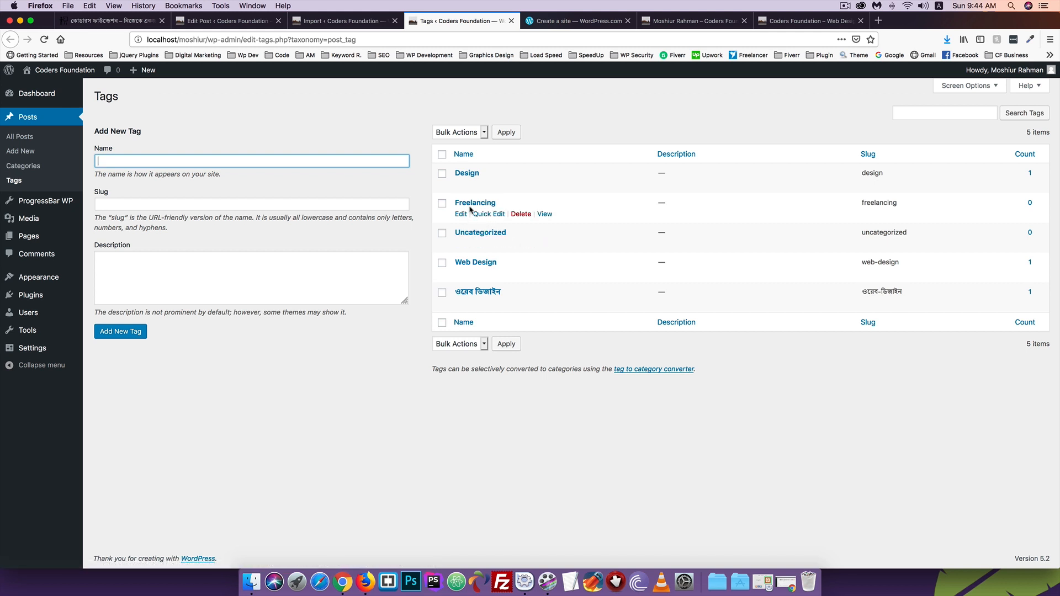
pyautogui.click(324, 22)
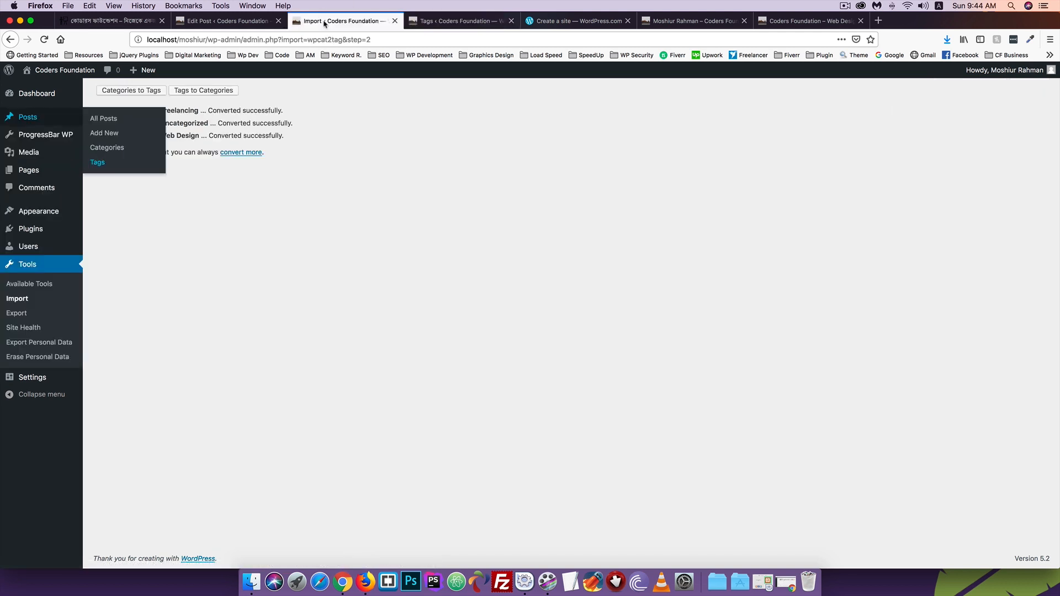
pyautogui.moveTo(52, 114)
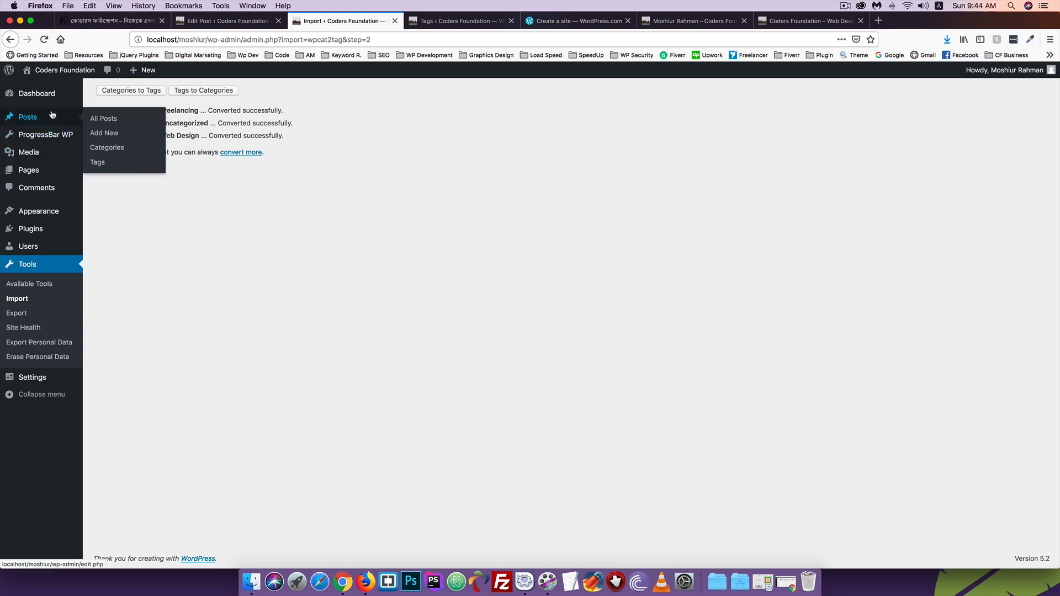
# Open the Export tool and examine what the All content option covers and which filters the Posts option offers
pyautogui.click(30, 285)
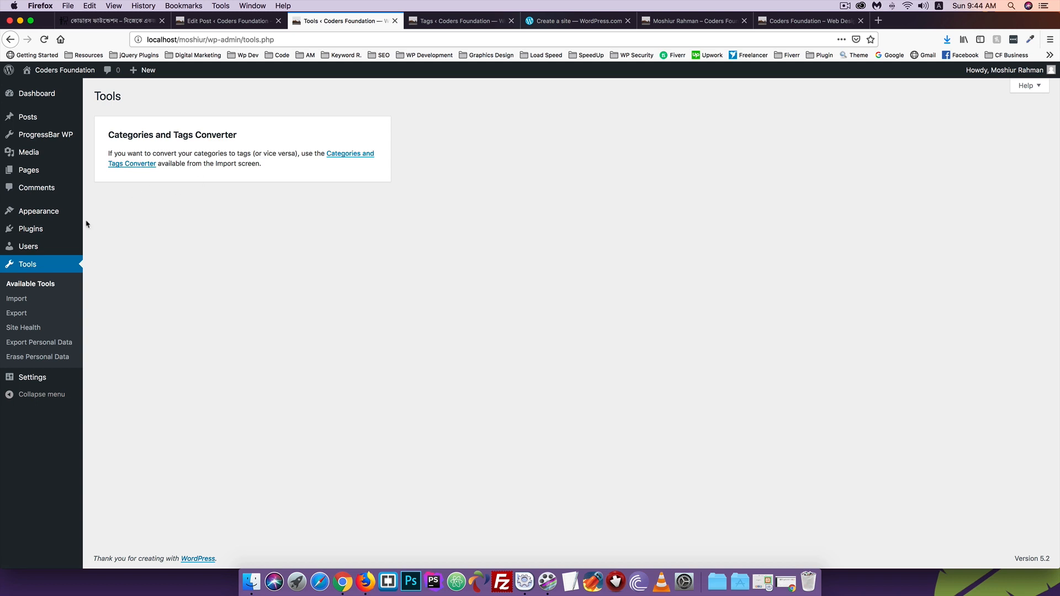
pyautogui.click(13, 313)
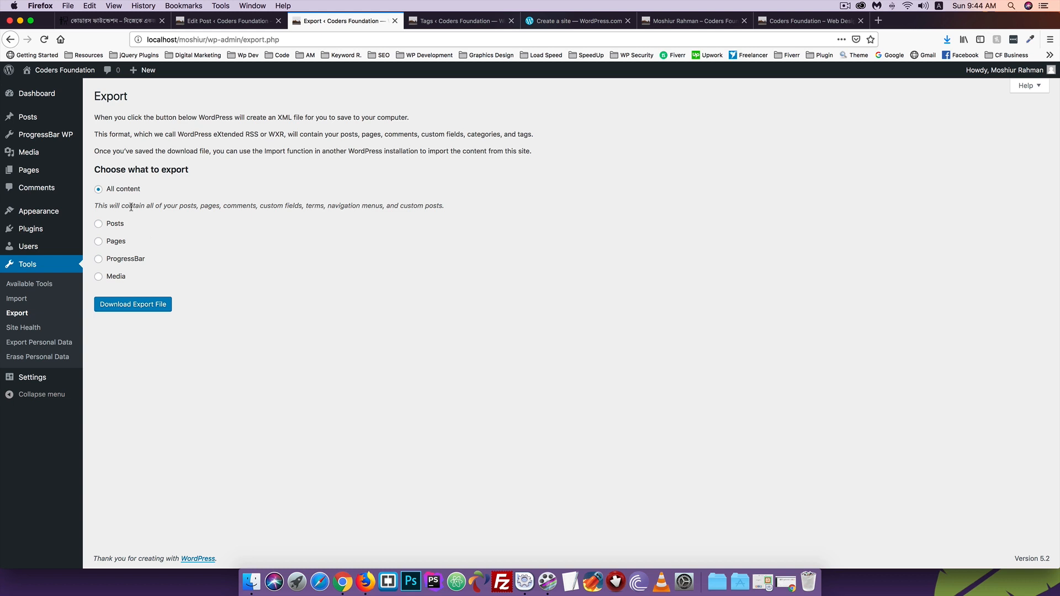
pyautogui.moveTo(181, 208); pyautogui.dragTo(436, 207)
pyautogui.click(207, 206)
pyautogui.click(313, 205)
pyautogui.click(333, 241)
pyautogui.click(99, 224)
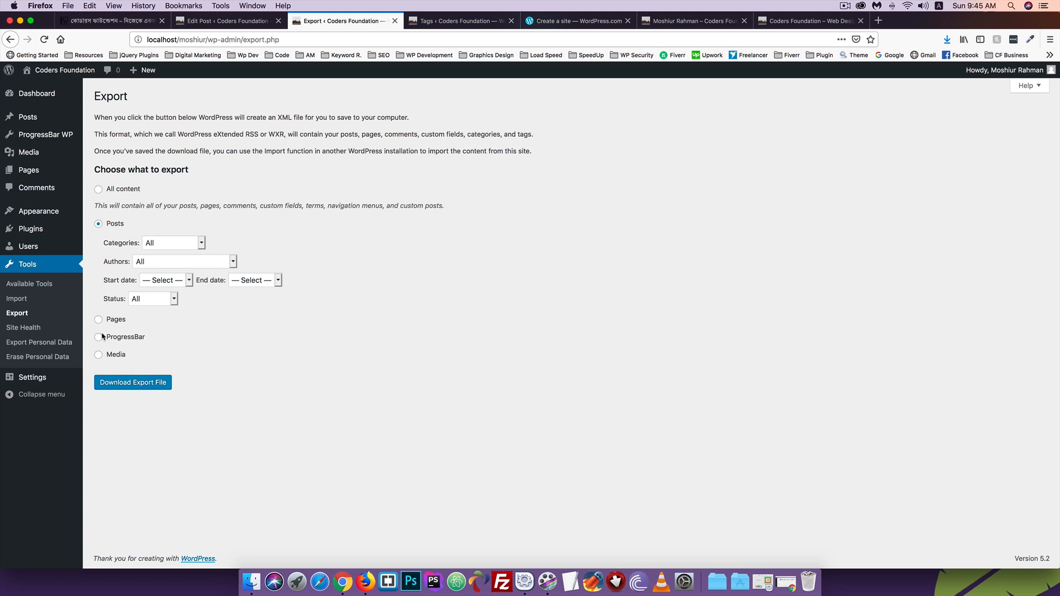
# Export all site content and save the generated XML file to the computer
pyautogui.click(98, 189)
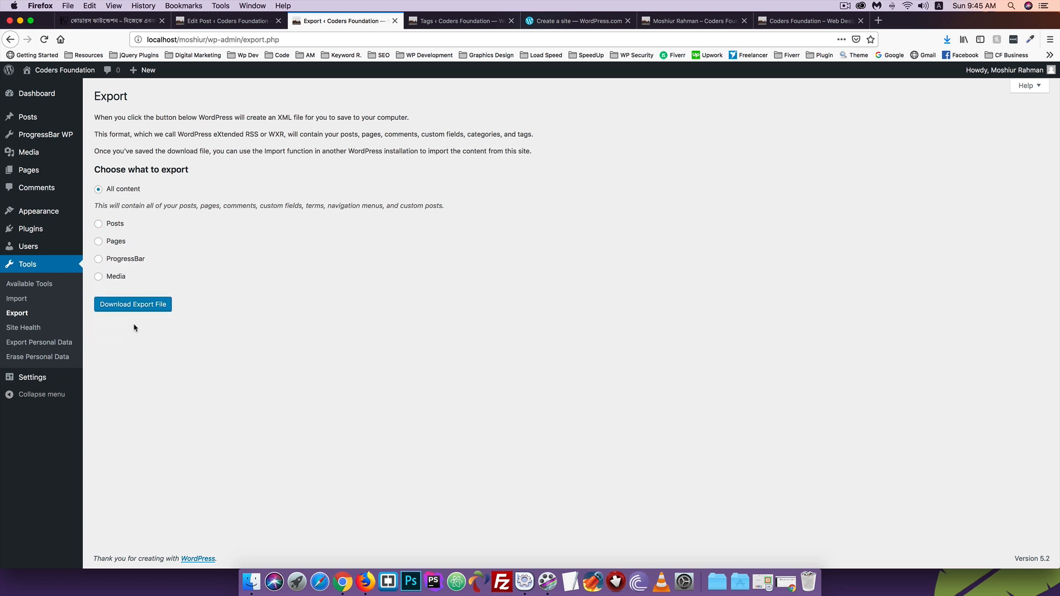
pyautogui.click(131, 304)
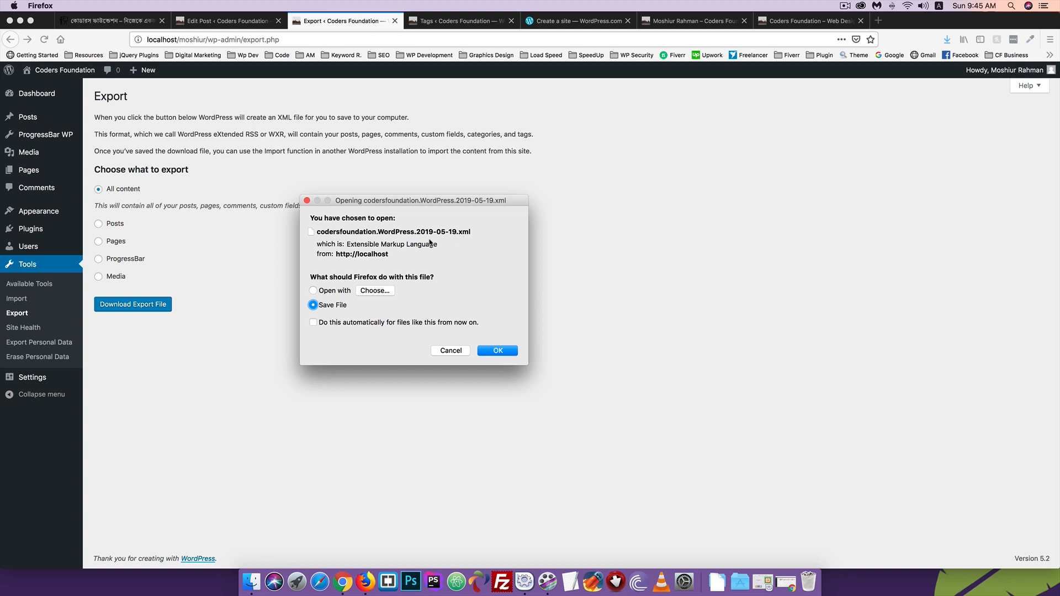
pyautogui.click(495, 352)
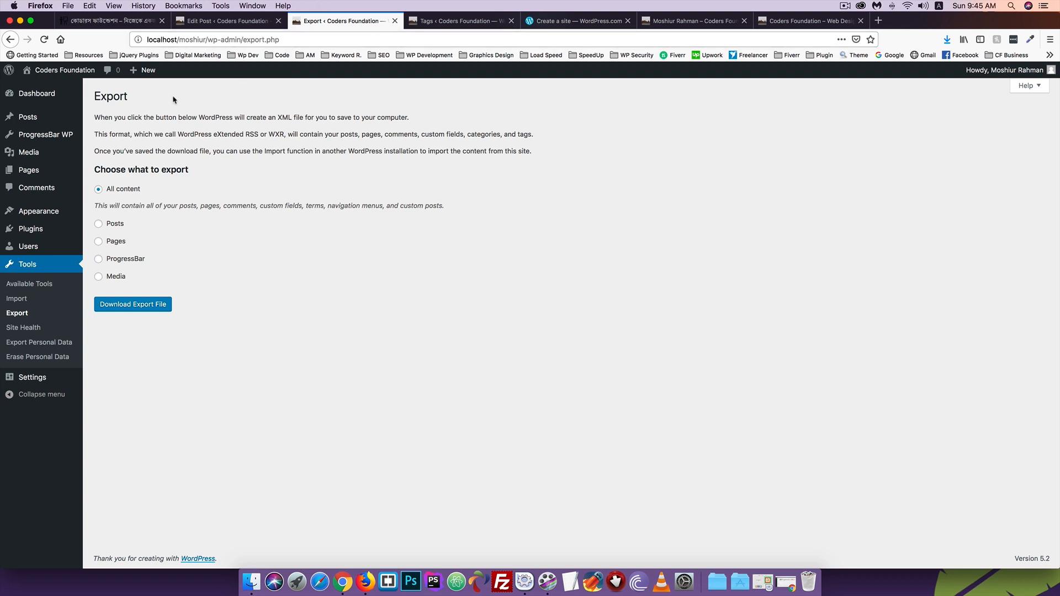
# Switch to XAMPP and browse its application folder to the site's WordPress files inside htdocs, then return to Firefox
pyautogui.click(769, 584)
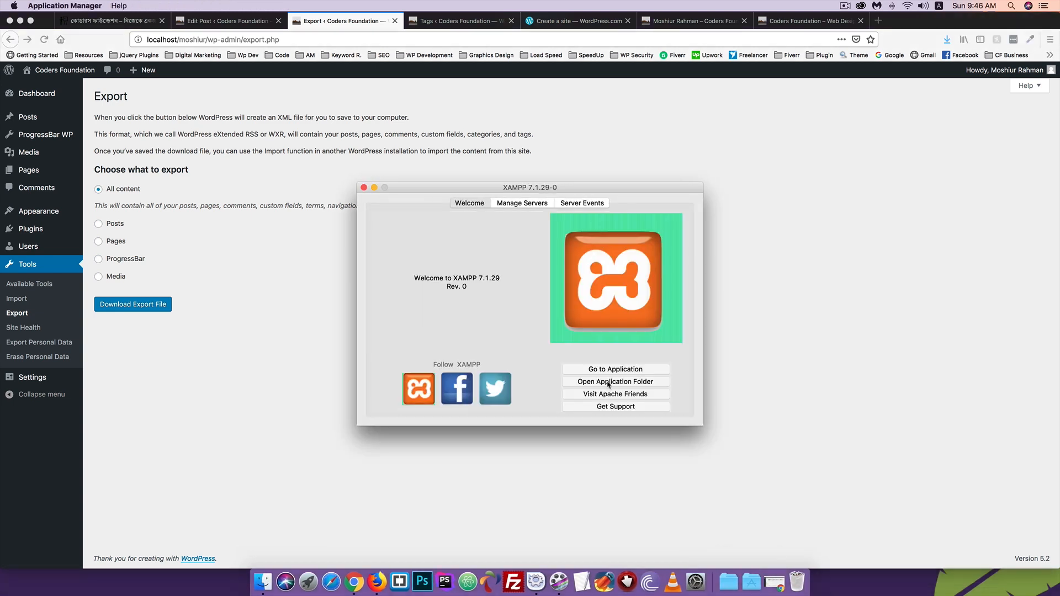
pyautogui.click(609, 382)
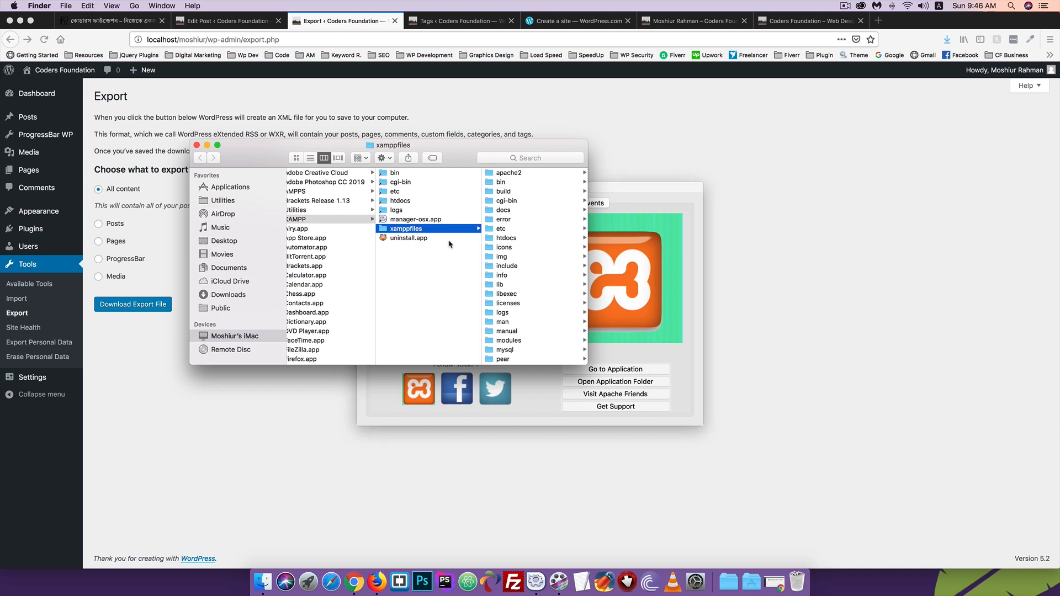
pyautogui.click(502, 238)
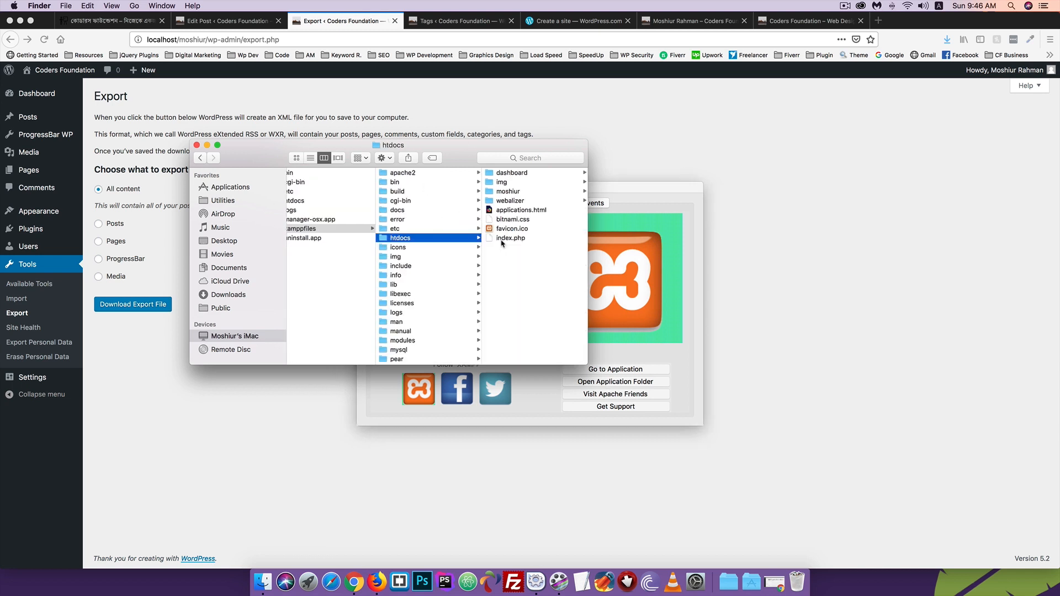
pyautogui.click(519, 193)
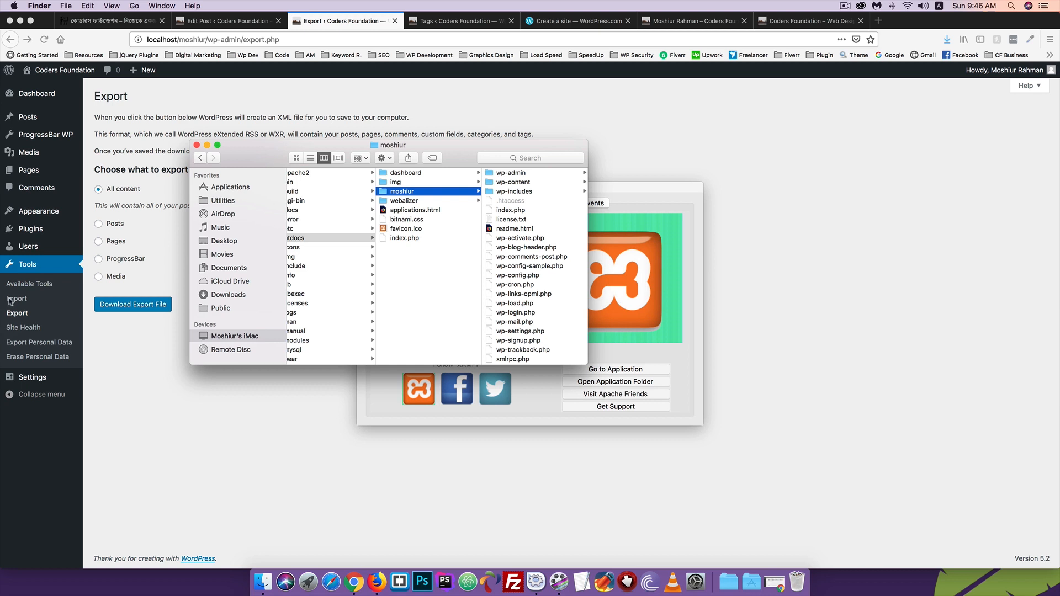
pyautogui.click(110, 376)
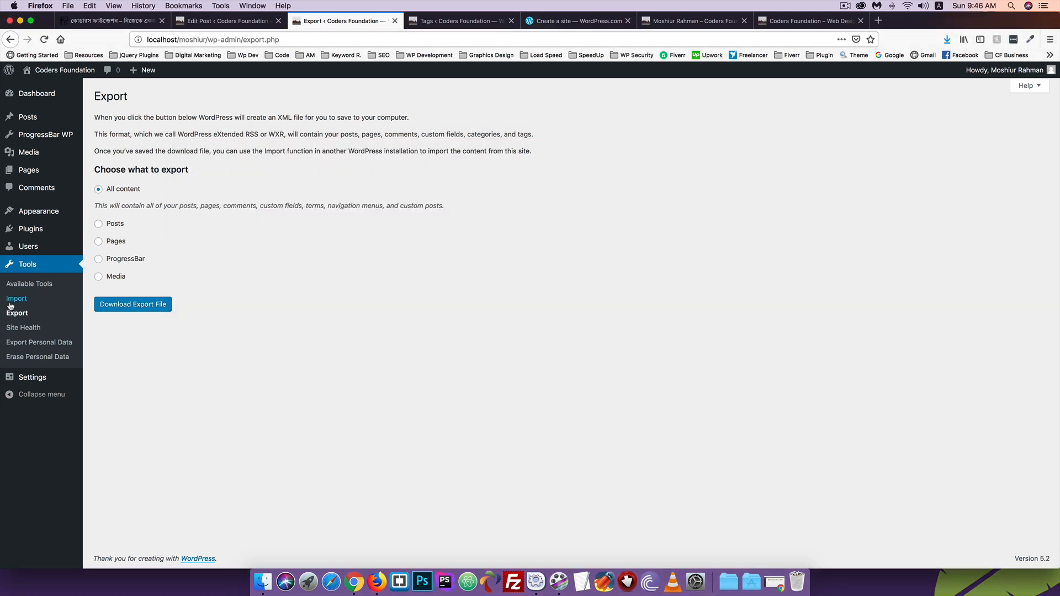
# Check the downloaded export file, then install the WordPress importer and open its upload page
pyautogui.click(947, 39)
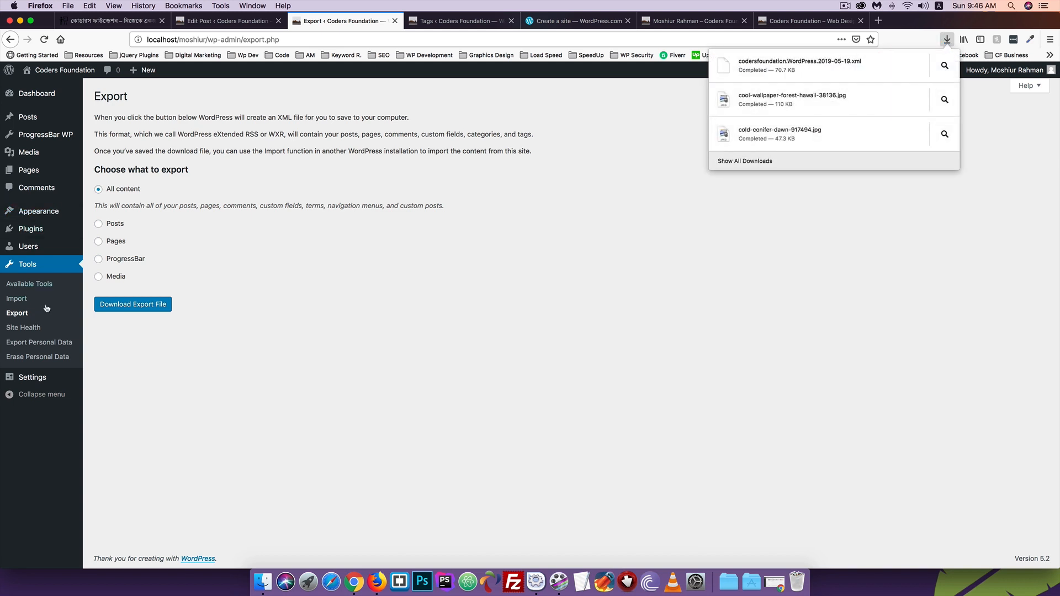
pyautogui.click(17, 299)
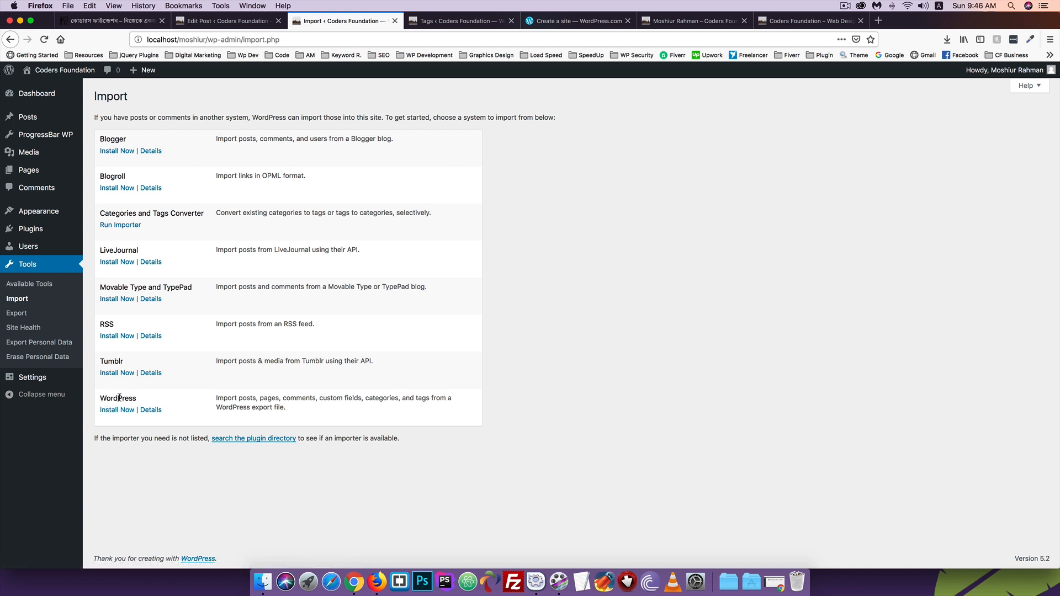
pyautogui.click(112, 412)
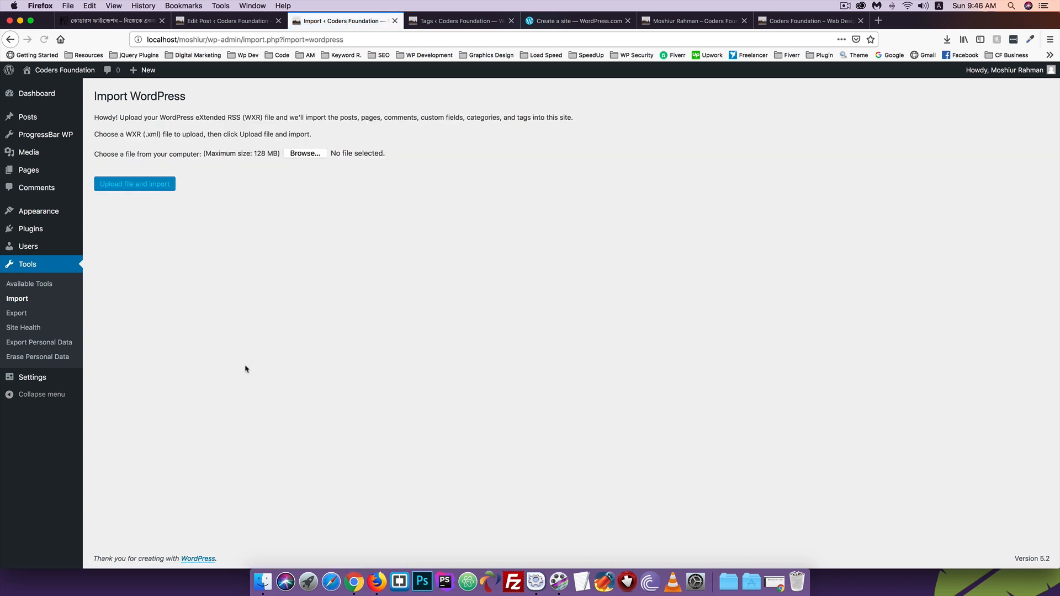
# Choose codersfoundation.WordPress.2019-05-19.xml from Downloads as the file to import
pyautogui.click(306, 157)
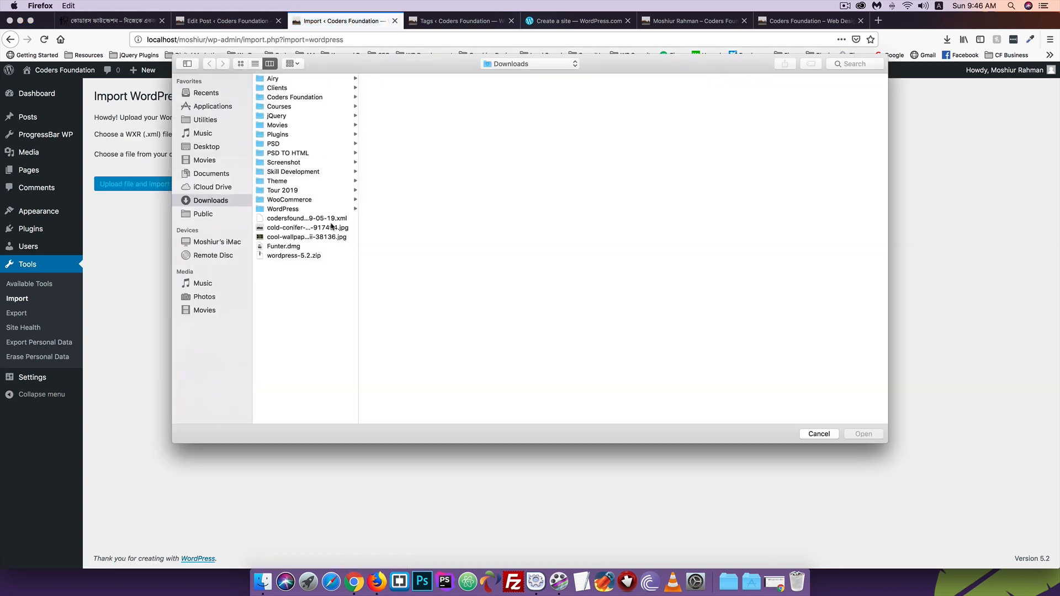
pyautogui.click(286, 220)
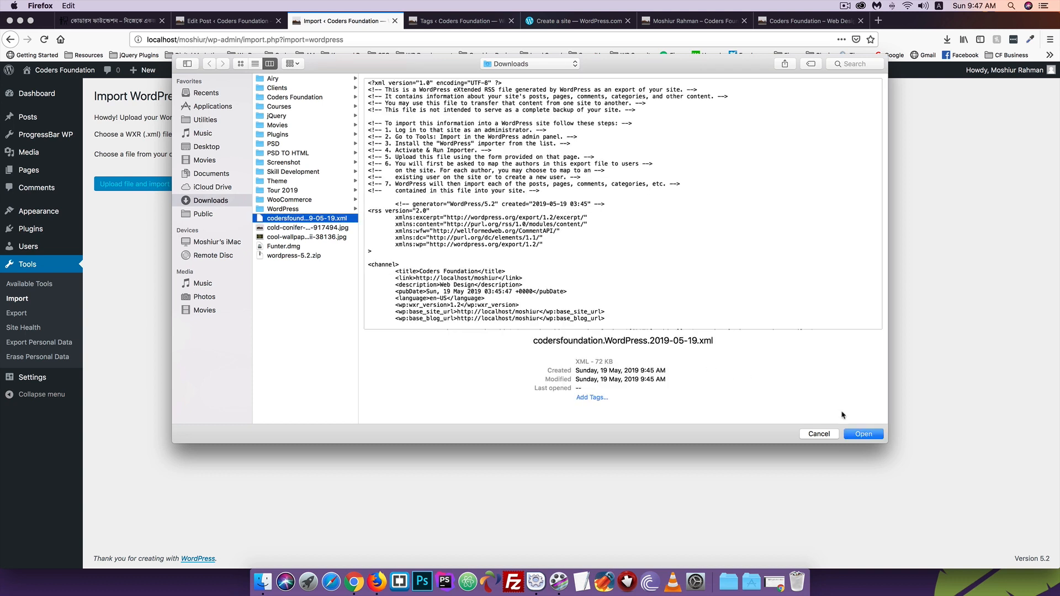
pyautogui.click(863, 435)
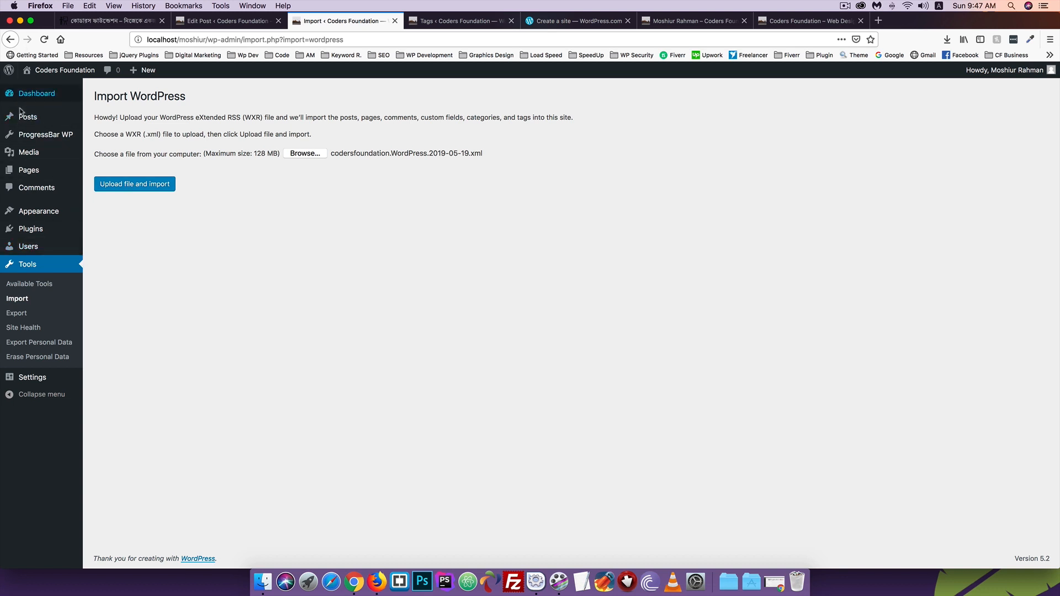
pyautogui.moveTo(30, 172)
# Open the Site Health status and examine the recommended improvements
pyautogui.click(16, 330)
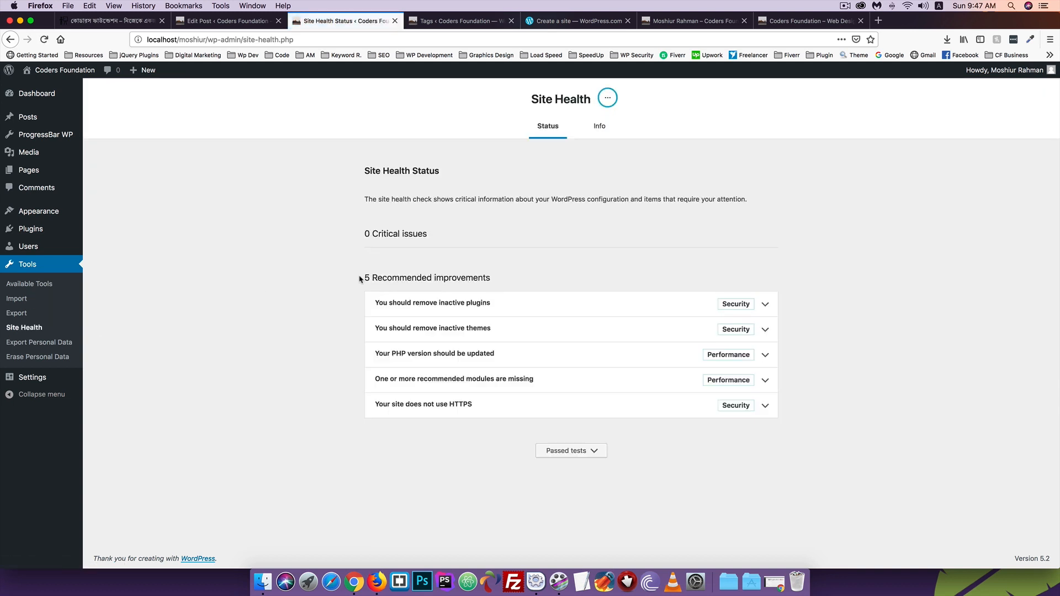
pyautogui.moveTo(369, 278); pyautogui.dragTo(457, 279)
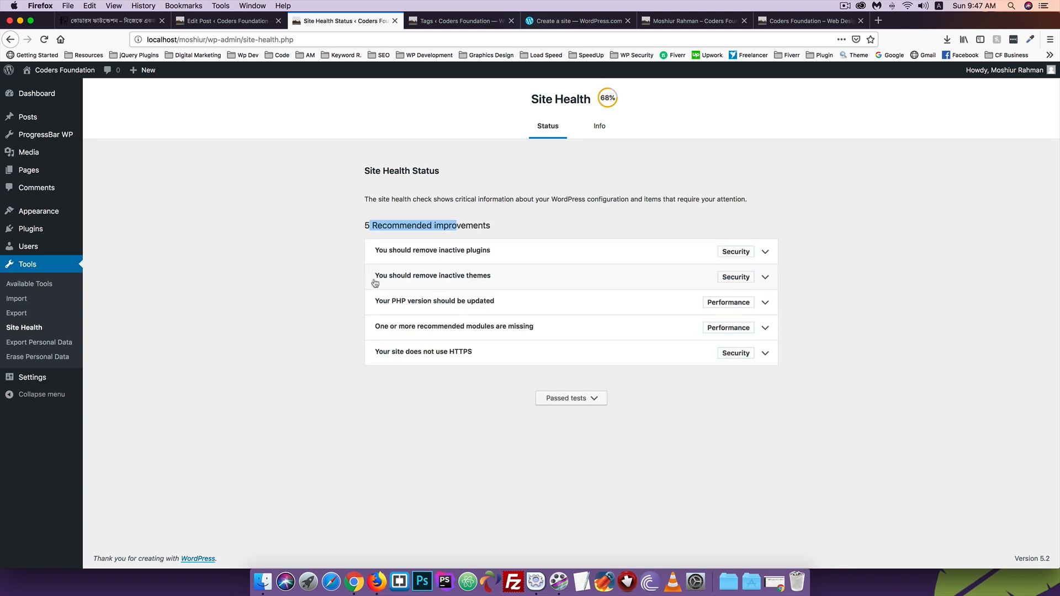
pyautogui.click(297, 291)
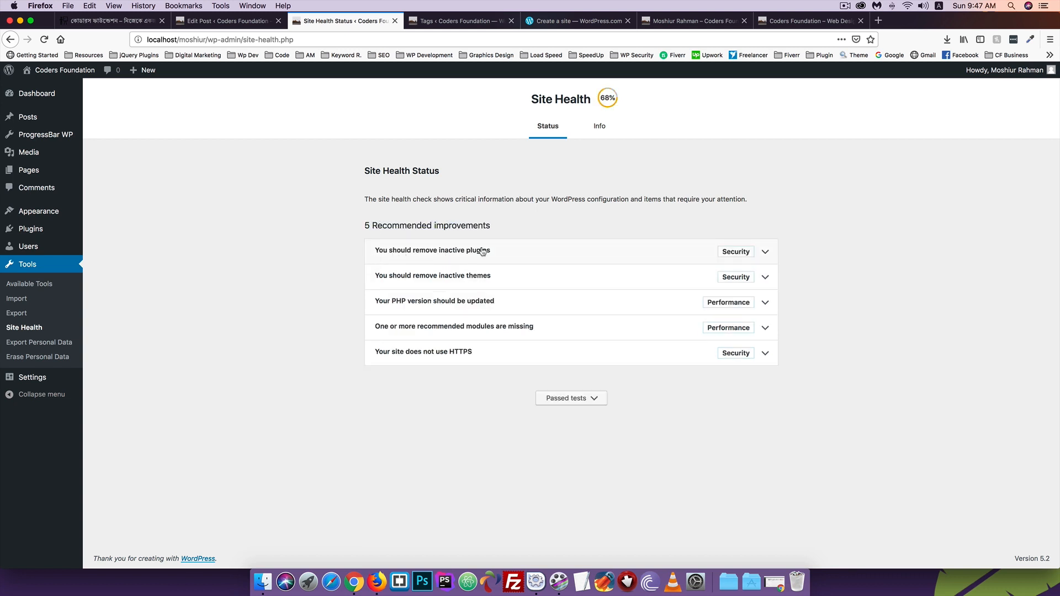
# Open the installed plugins list in a new browser tab to look for inactive plugins, and return to Site Health
pyautogui.rightClick(30, 230)
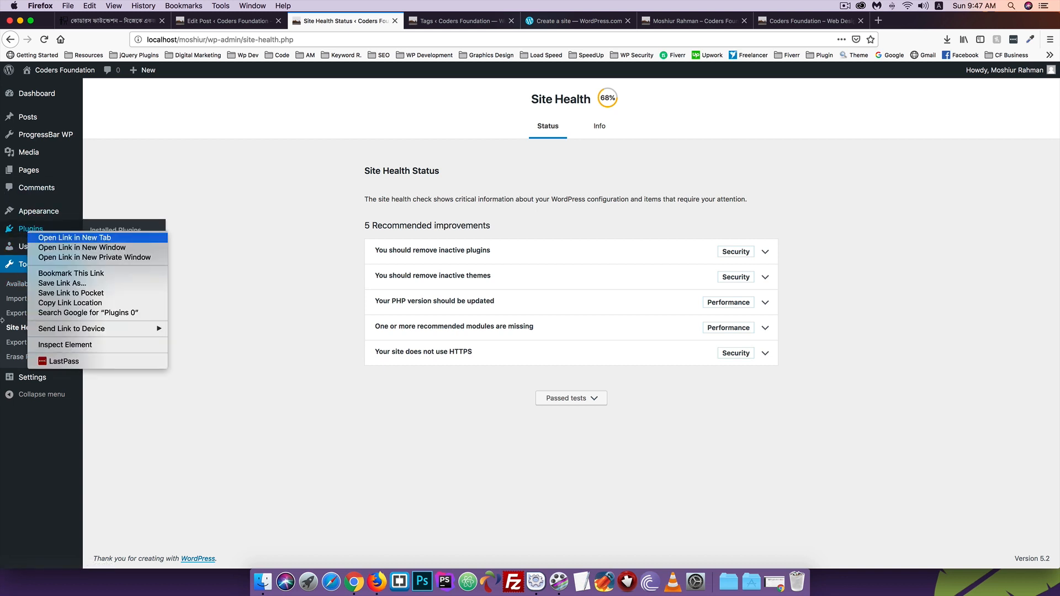
pyautogui.click(75, 238)
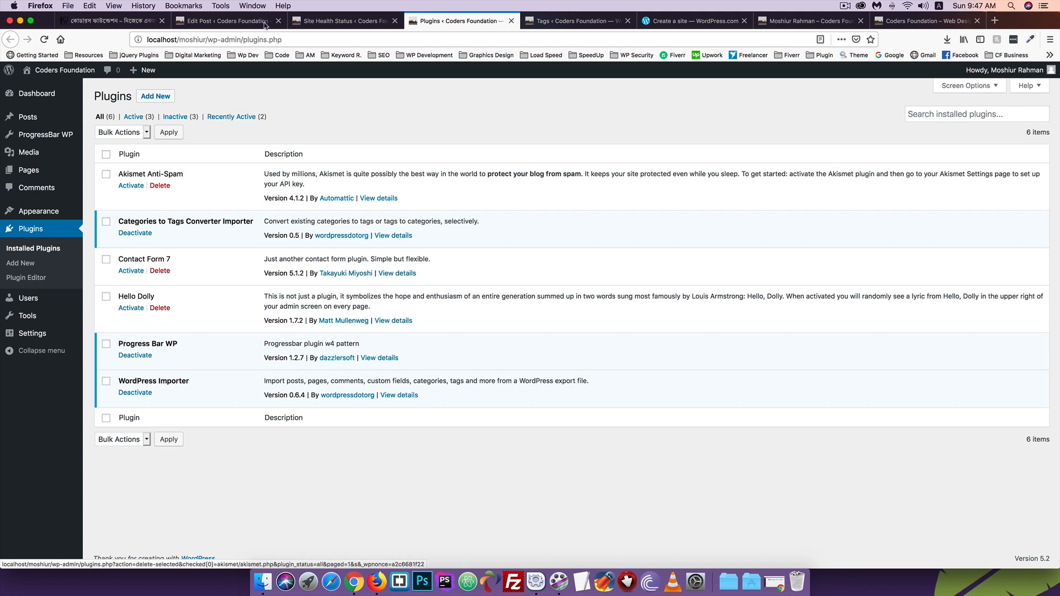
pyautogui.click(337, 21)
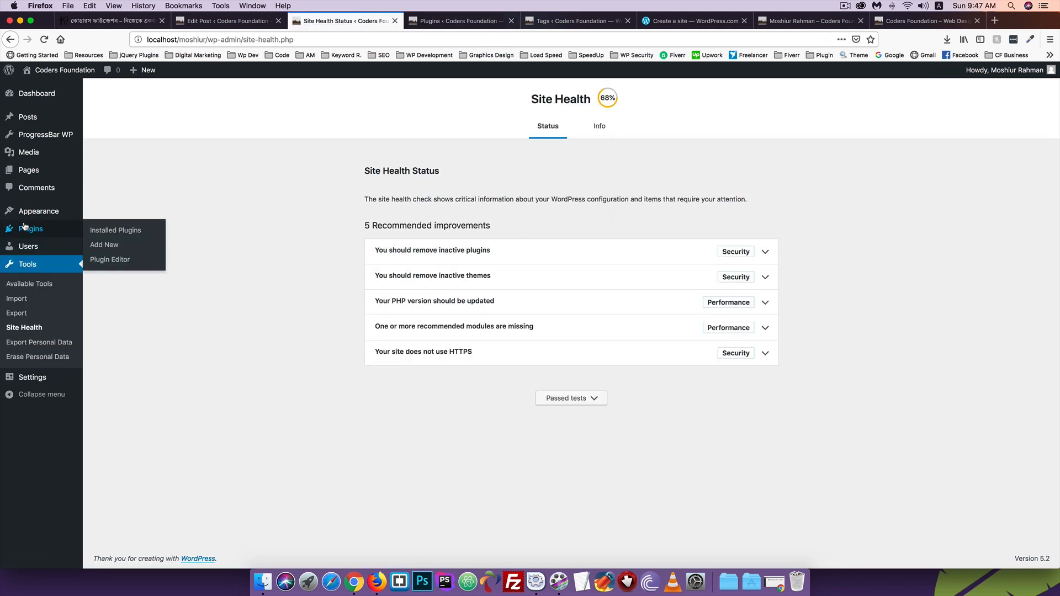
# Open the installed themes in a new browser tab and view the details of the inactive Twenty Seventeen theme
pyautogui.rightClick(92, 211)
pyautogui.click(127, 214)
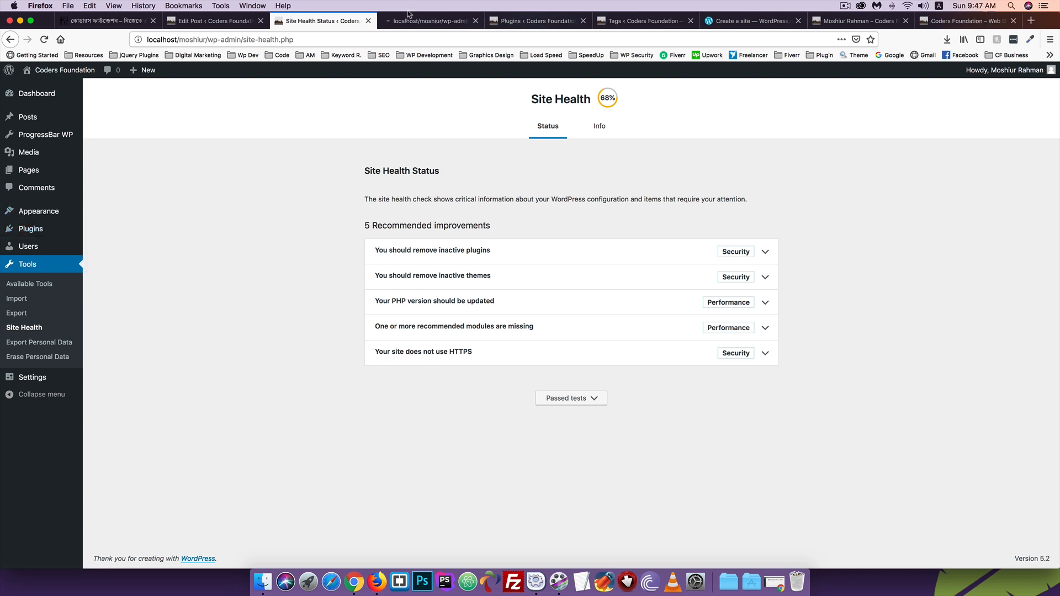
pyautogui.click(409, 17)
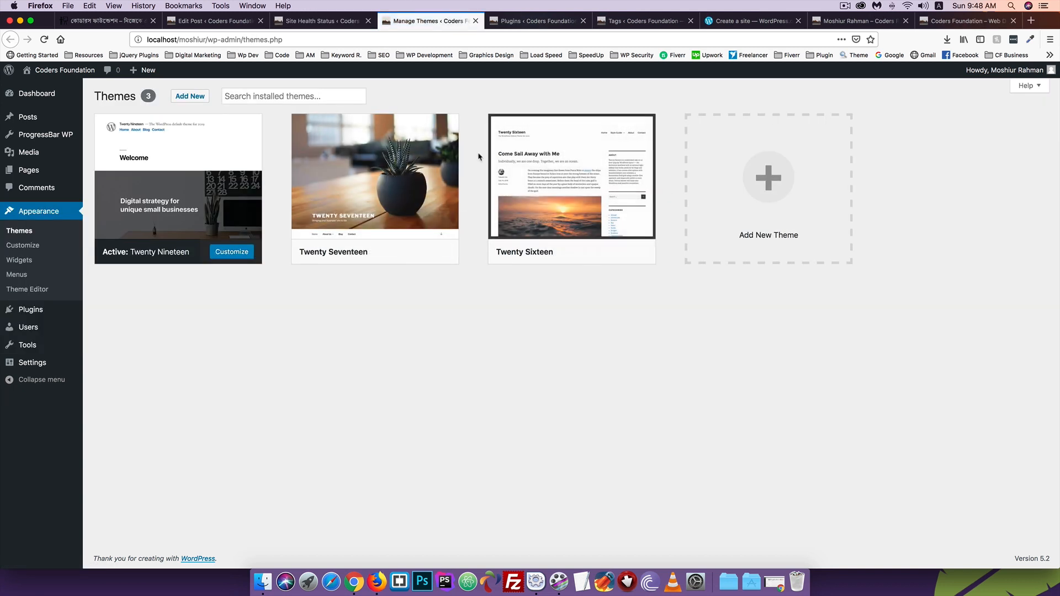
pyautogui.click(372, 163)
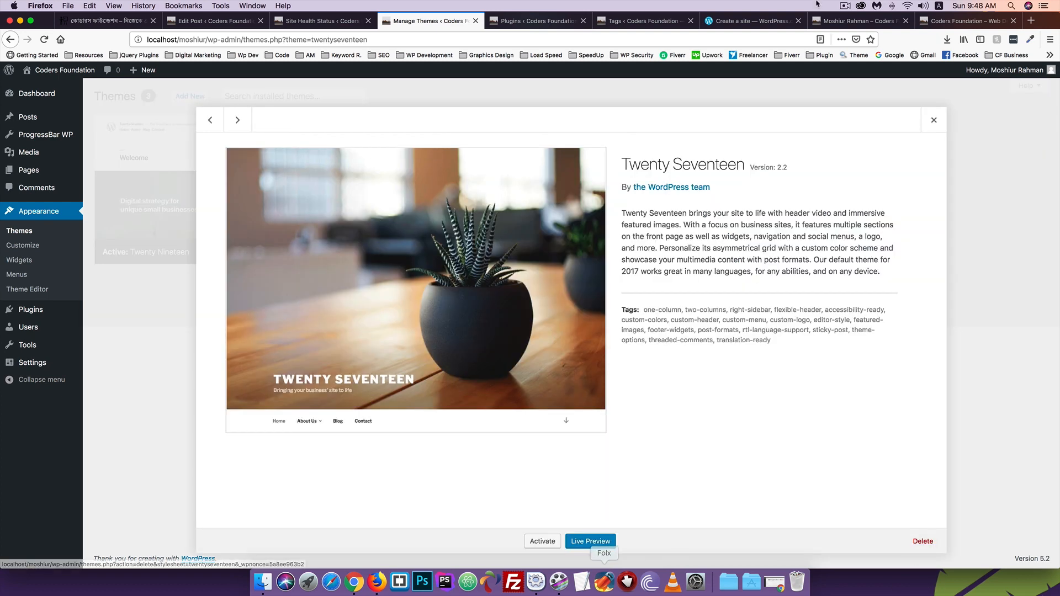
# Return to Site Health and read the details of the PHP version recommendation, collapsing it when done
pyautogui.click(315, 22)
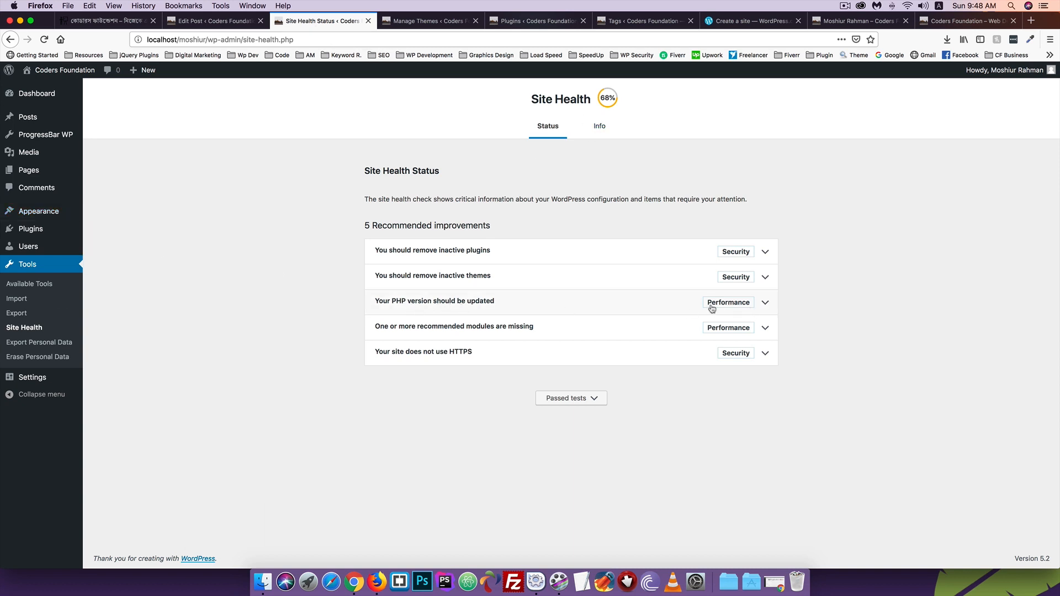
pyautogui.click(767, 310)
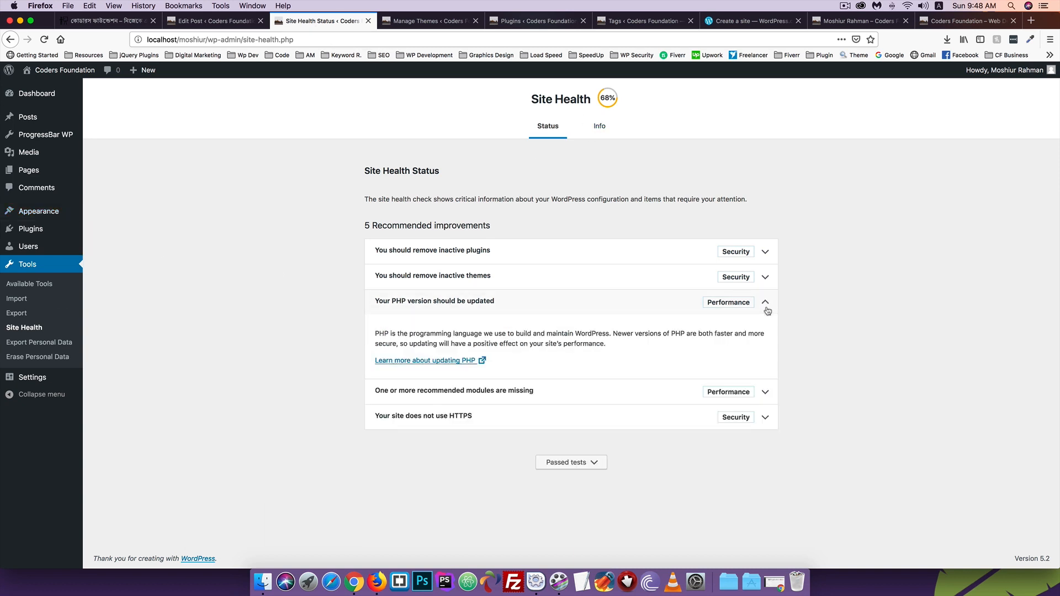
pyautogui.click(767, 310)
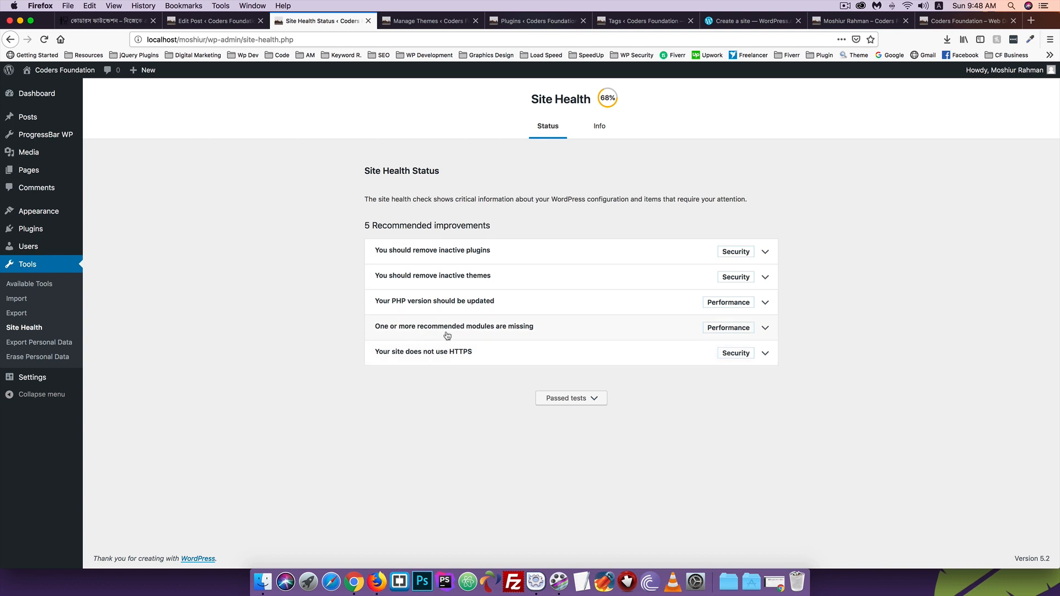
# Read the details of the missing recommended modules item in Site Health, and collapse it when done
pyautogui.click(762, 331)
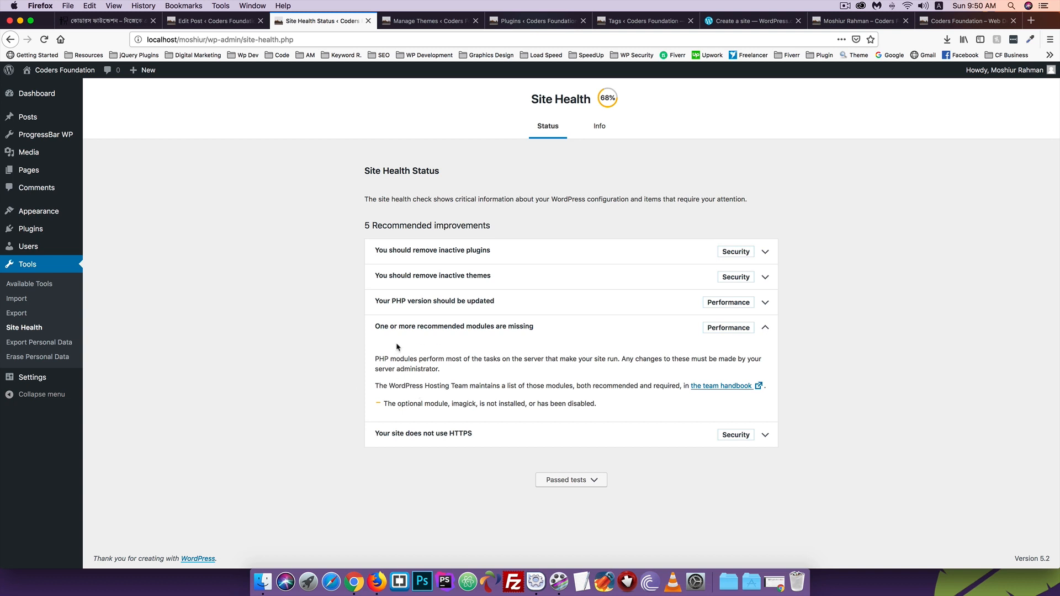
pyautogui.click(450, 327)
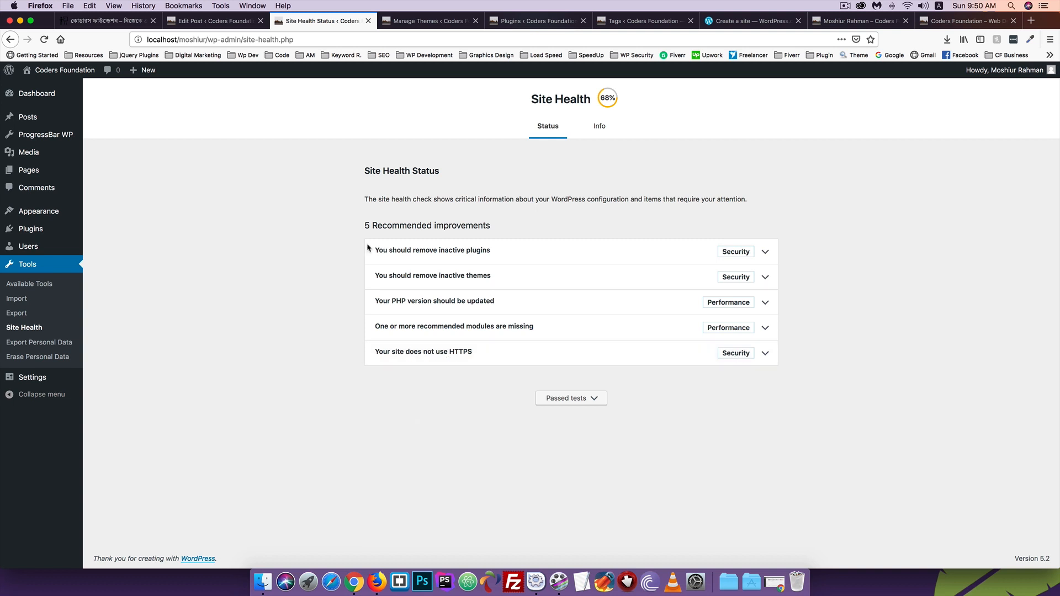
# Compare the browser's connection security information for codersfoundation.com with that of the localhost Site Health page
pyautogui.click(114, 23)
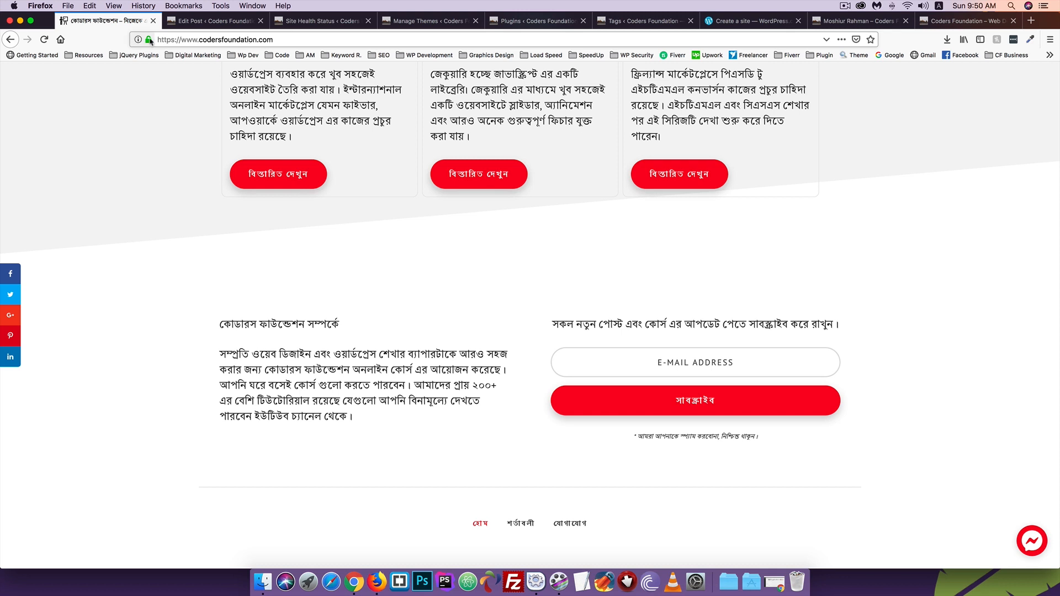
pyautogui.click(150, 41)
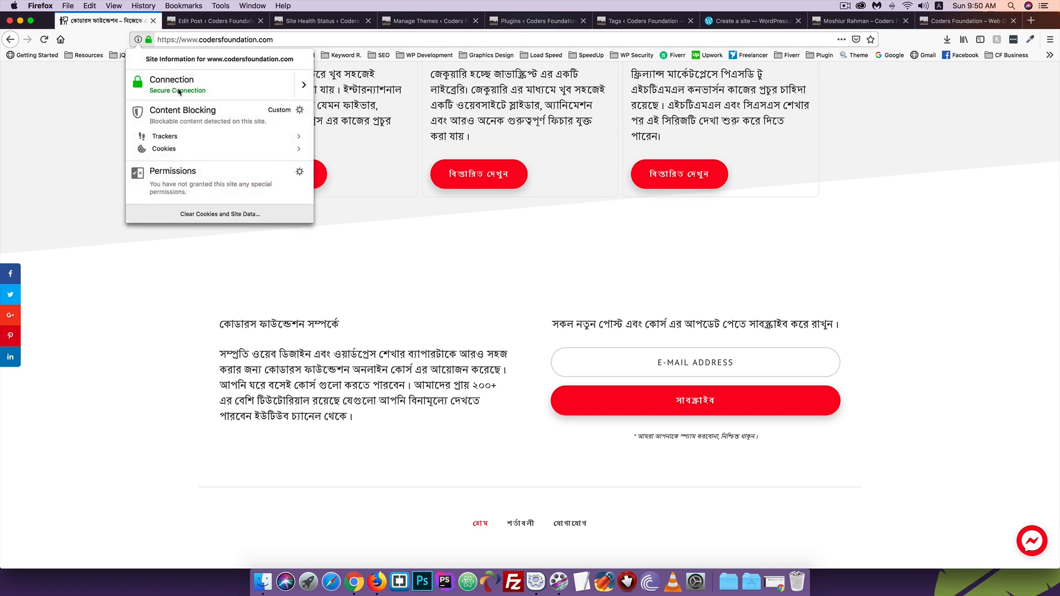
pyautogui.click(71, 117)
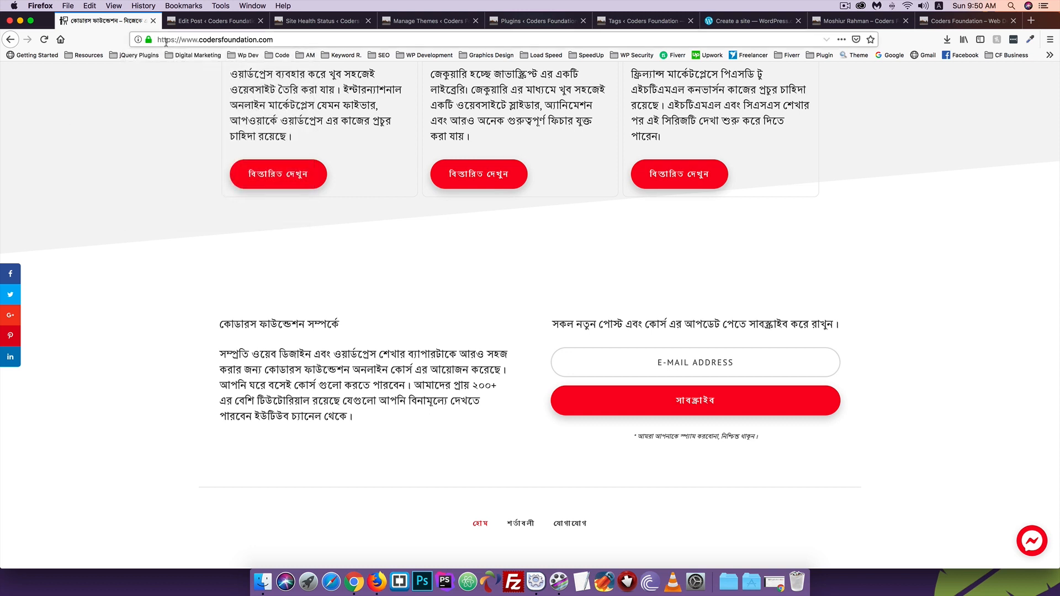
pyautogui.click(306, 23)
pyautogui.click(139, 40)
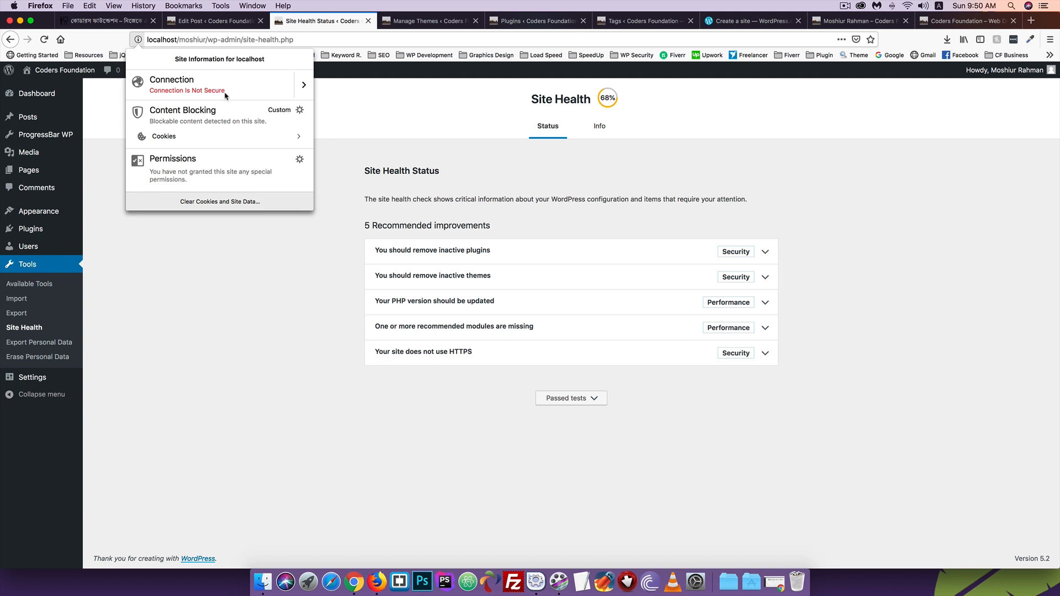
pyautogui.click(155, 317)
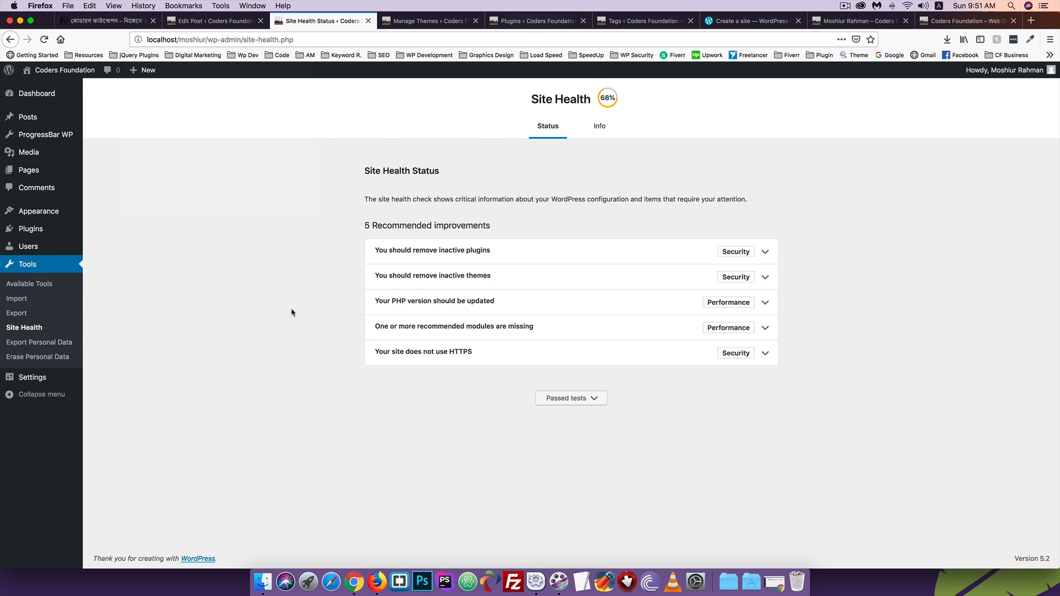
# Check the connection security information of the codersfoundation.com site once more, and return to Site Health
pyautogui.click(106, 21)
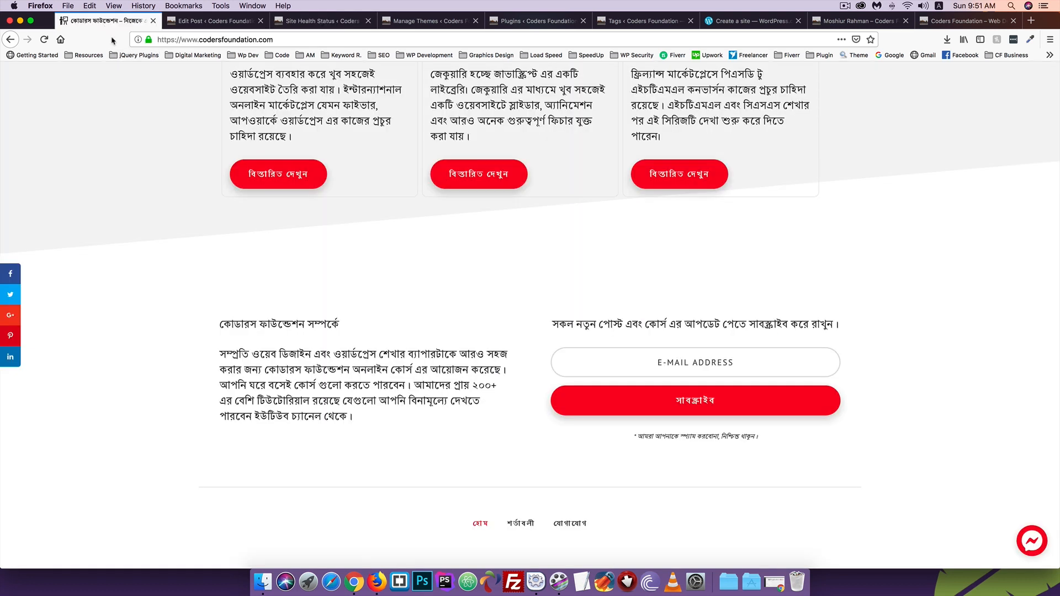
pyautogui.click(150, 42)
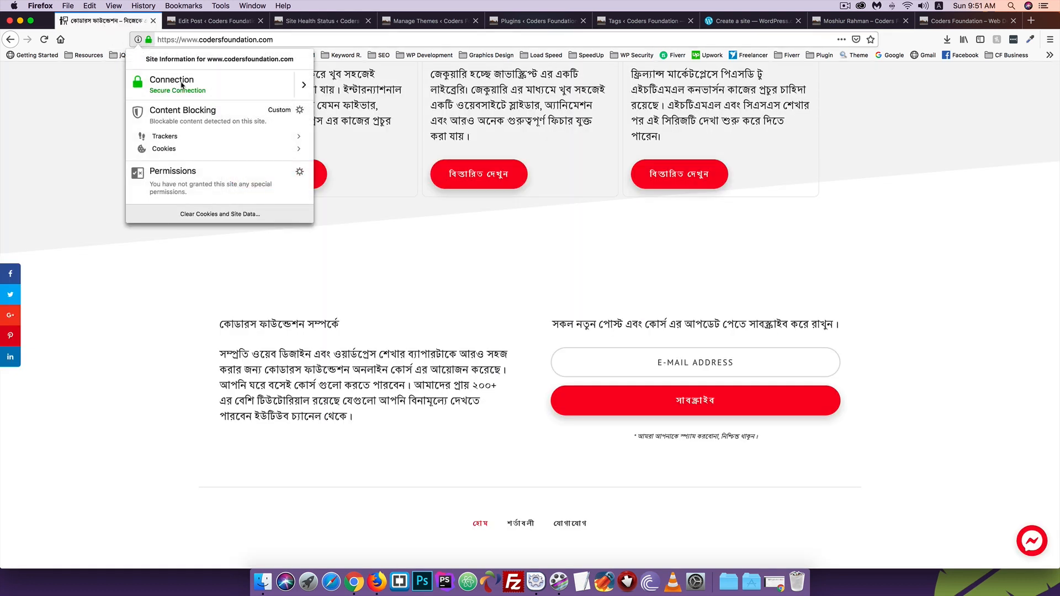
pyautogui.click(100, 133)
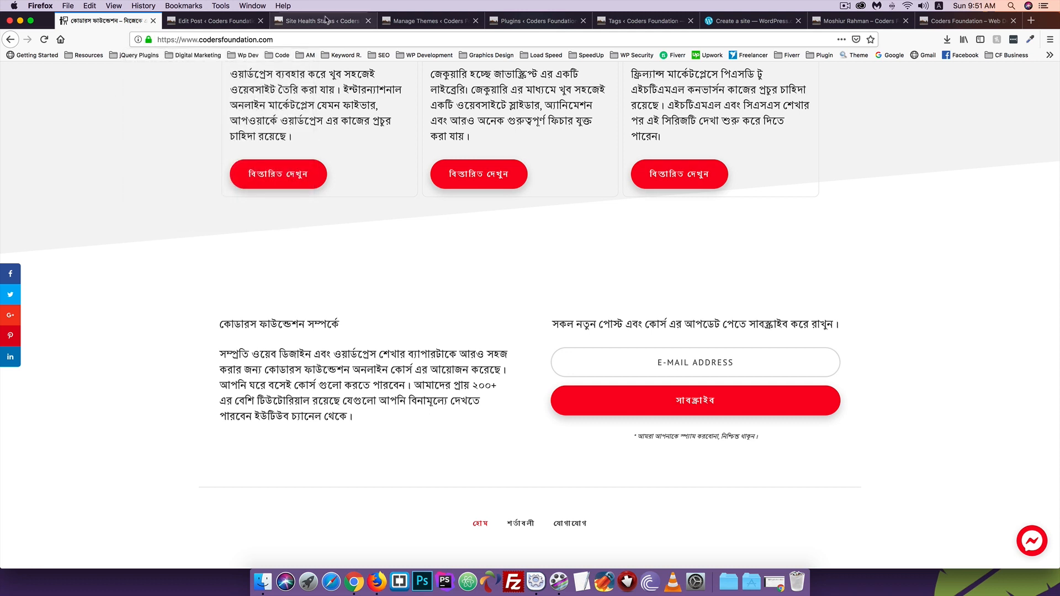
pyautogui.click(323, 20)
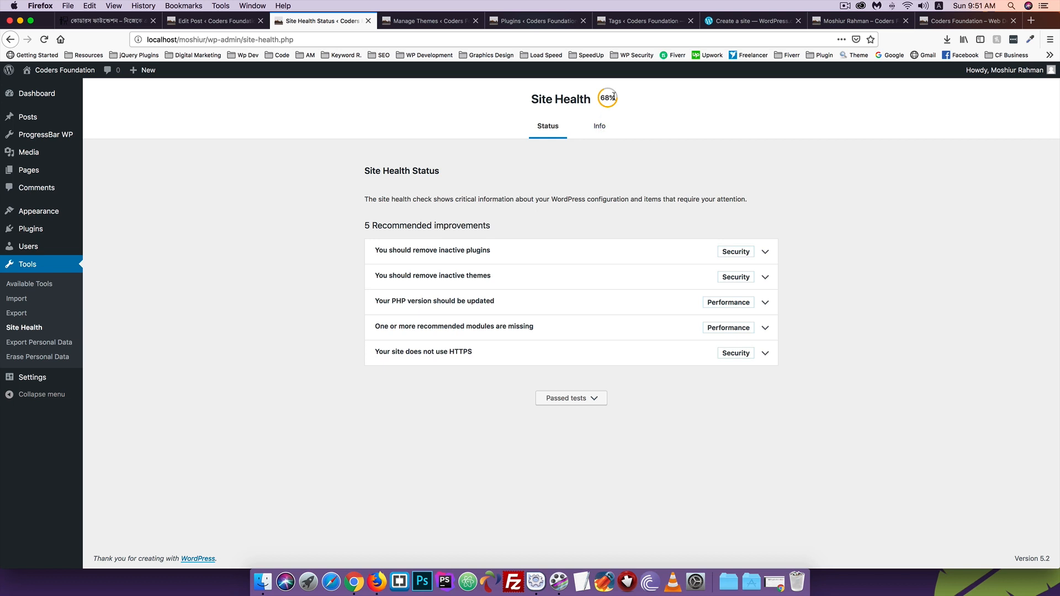
# View the Site Health Info page with its site configuration sections, and return to the Status page
pyautogui.click(599, 128)
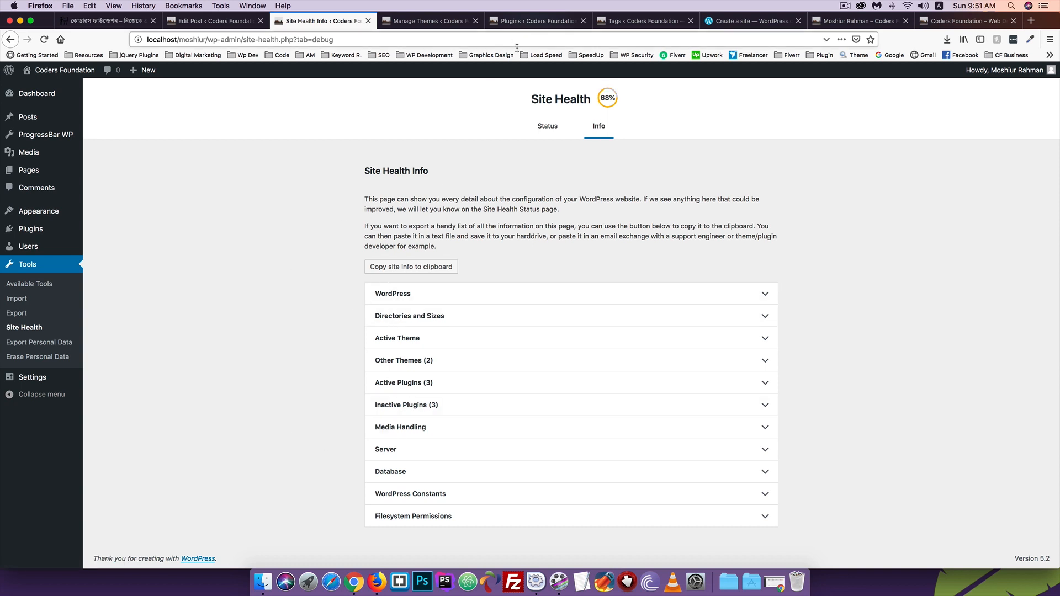
pyautogui.click(548, 126)
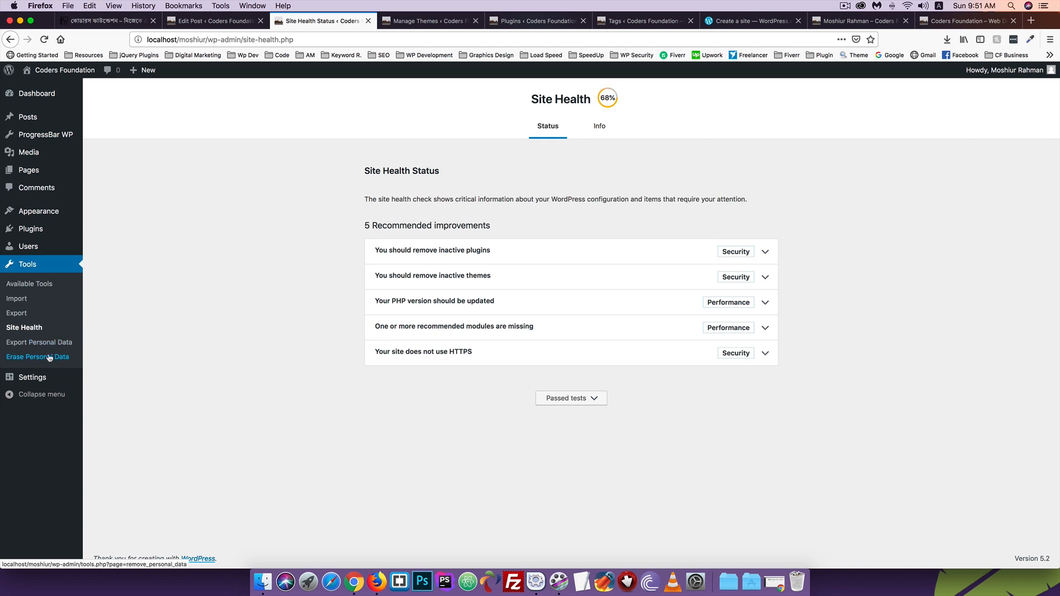
# View the Export Personal Data page, and go back to the Available Tools page
pyautogui.click(44, 344)
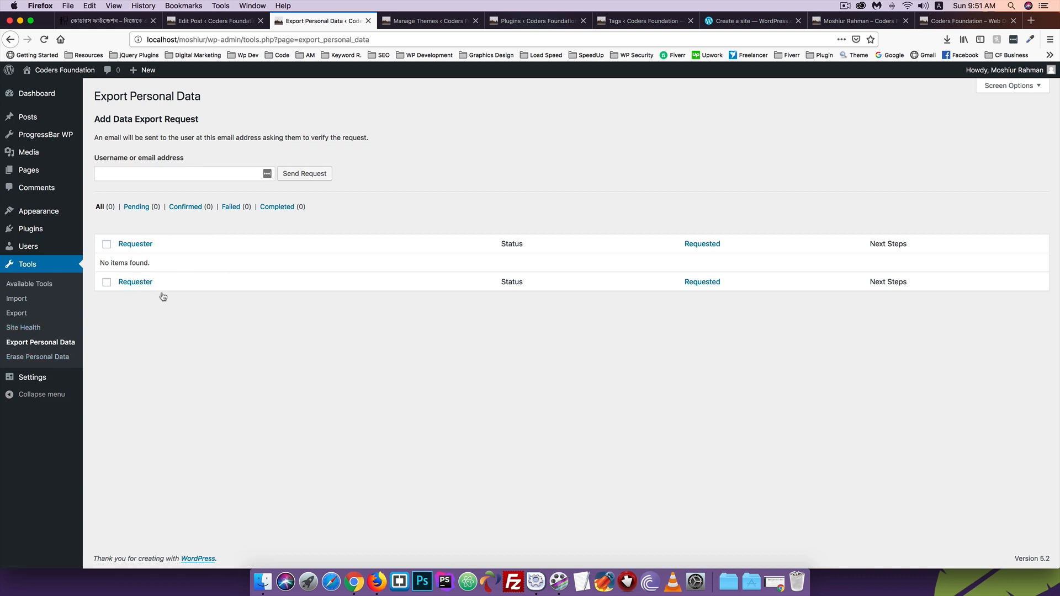
pyautogui.click(17, 267)
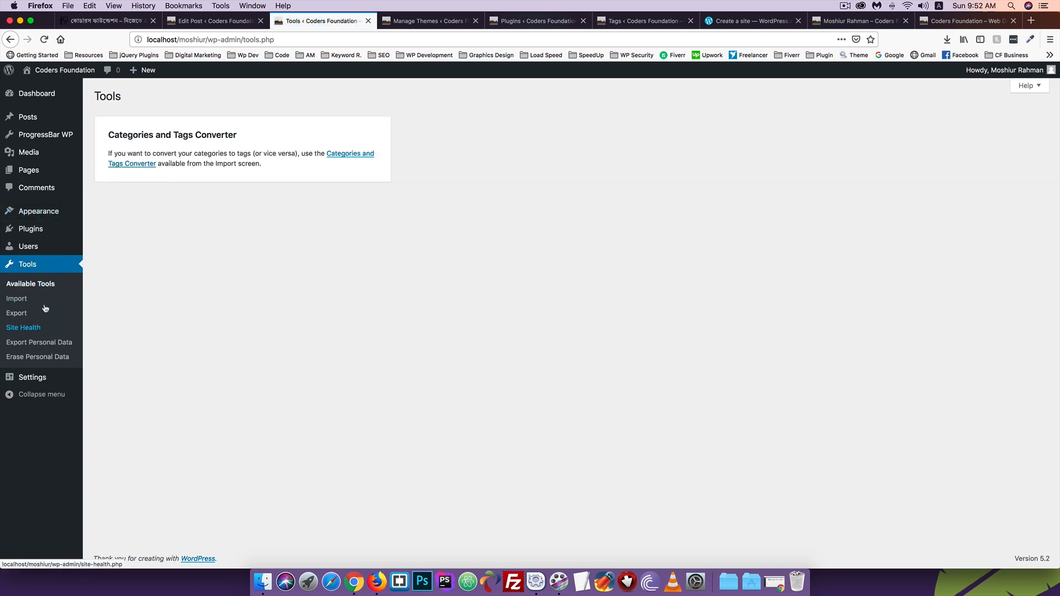